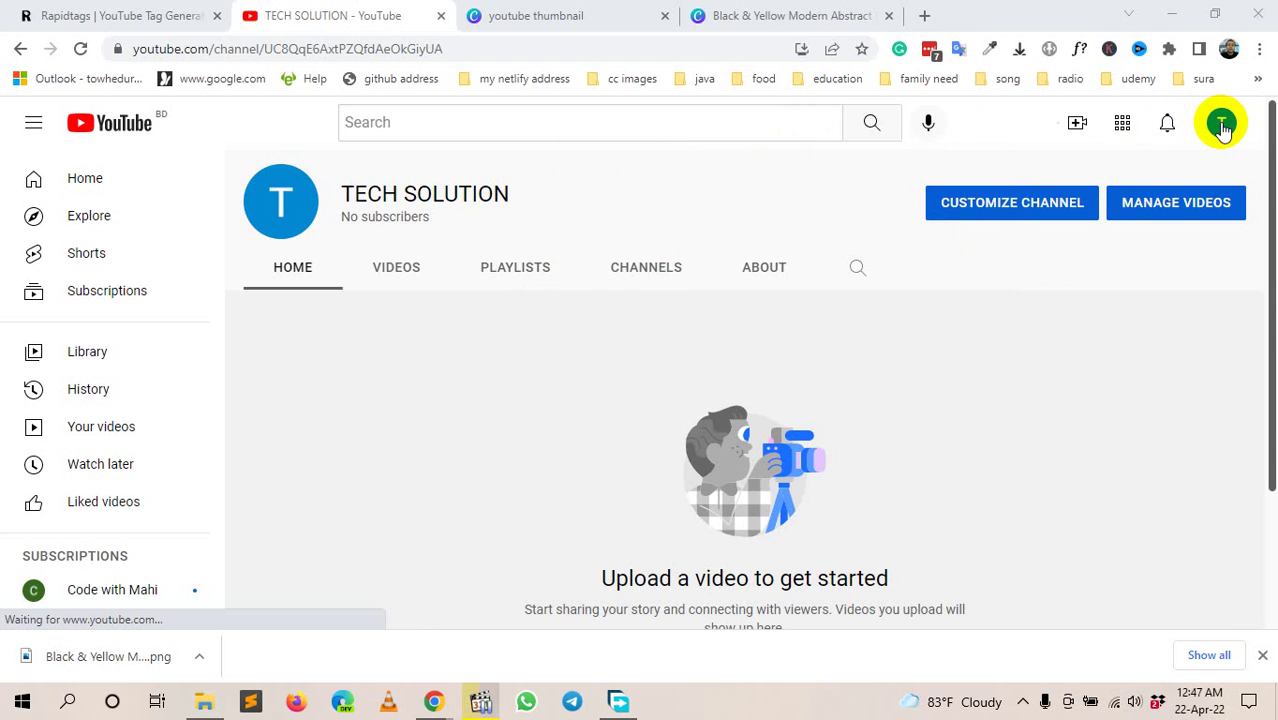
Open the TECH SOLUTION channel's account menu from the profile avatar.
left_click(1222, 128)
left_click(1222, 128)
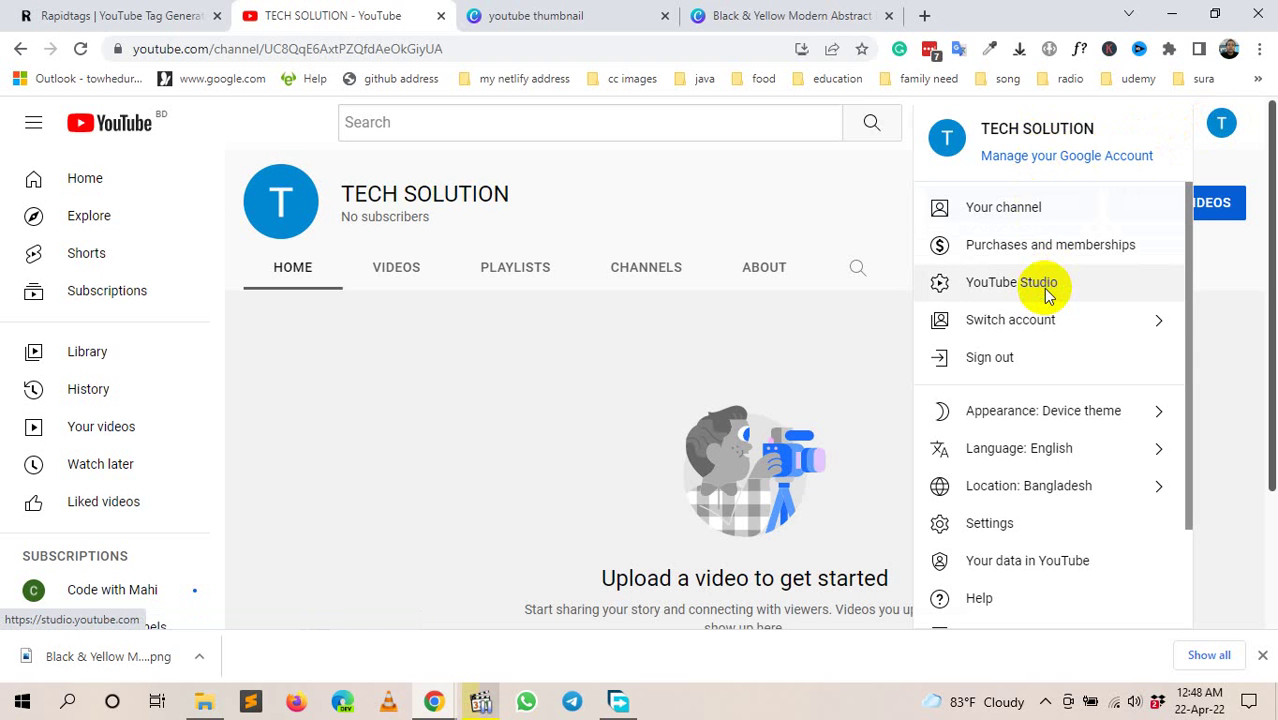
Go to YouTube Studio for the TECH SOLUTION channel from the account menu.
left_click(1045, 292)
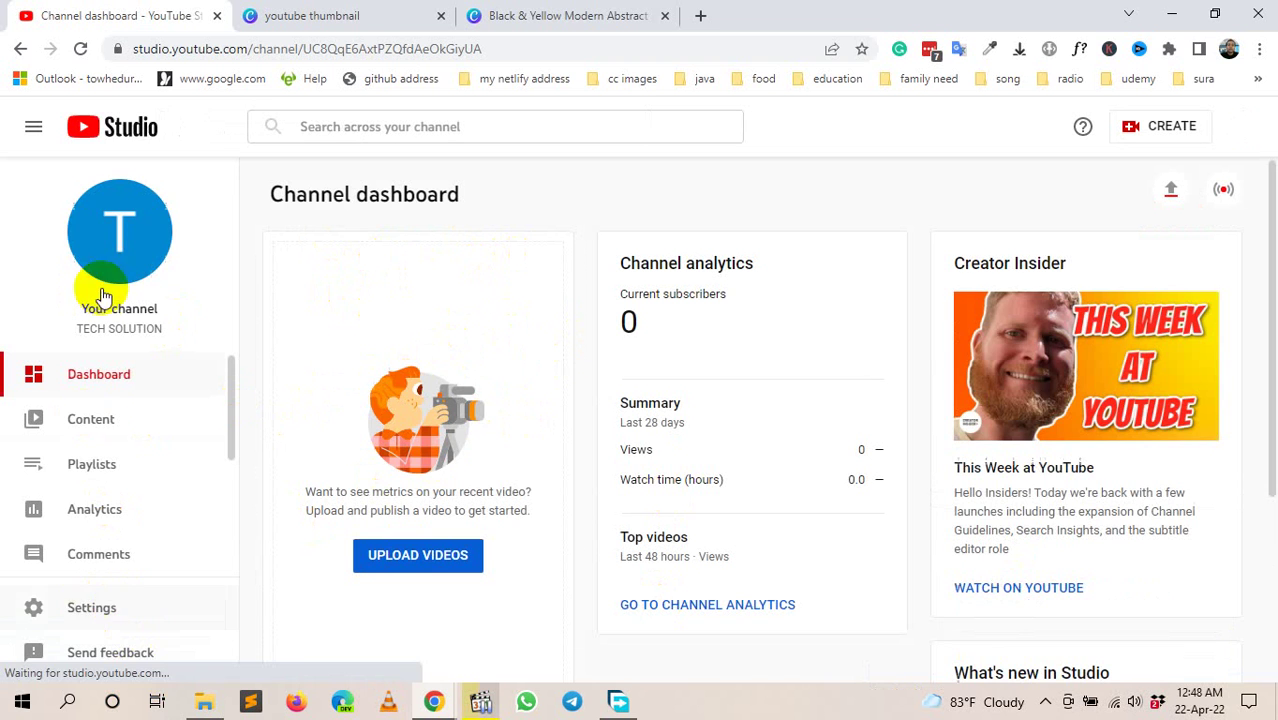
Open Studio Settings to the Channel section's Basic info.
left_click(97, 611)
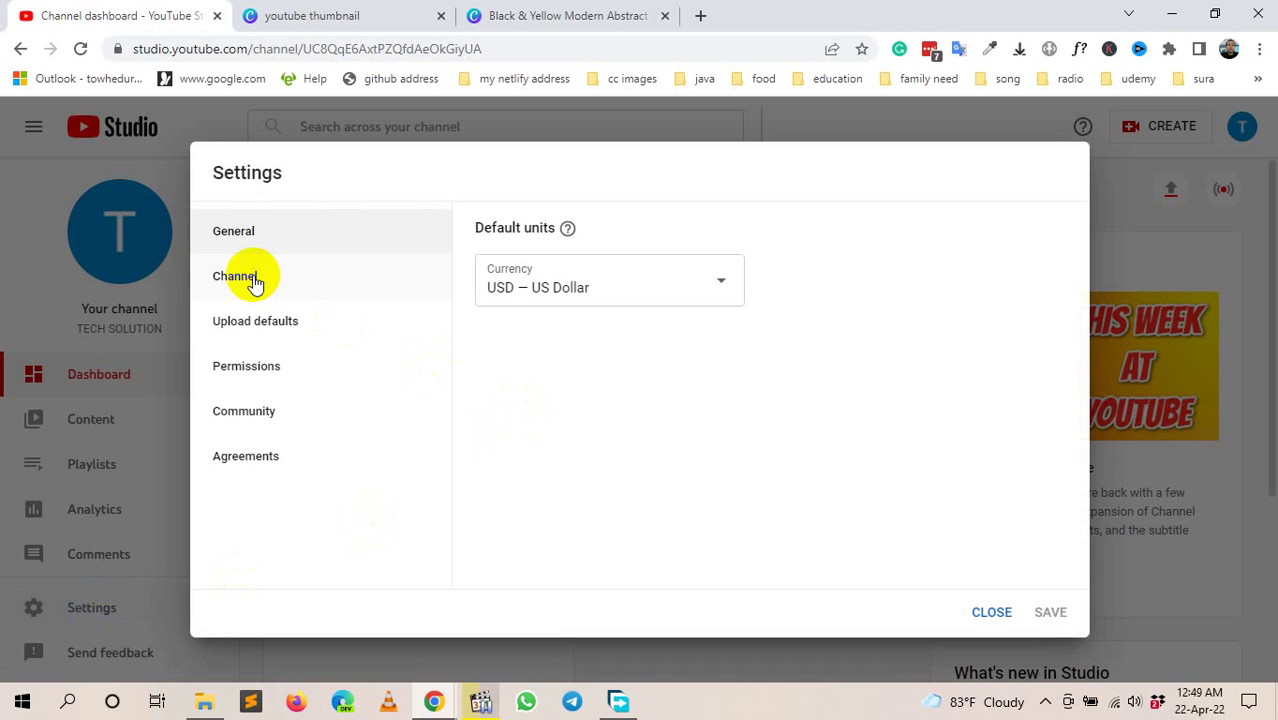
left_click(255, 284)
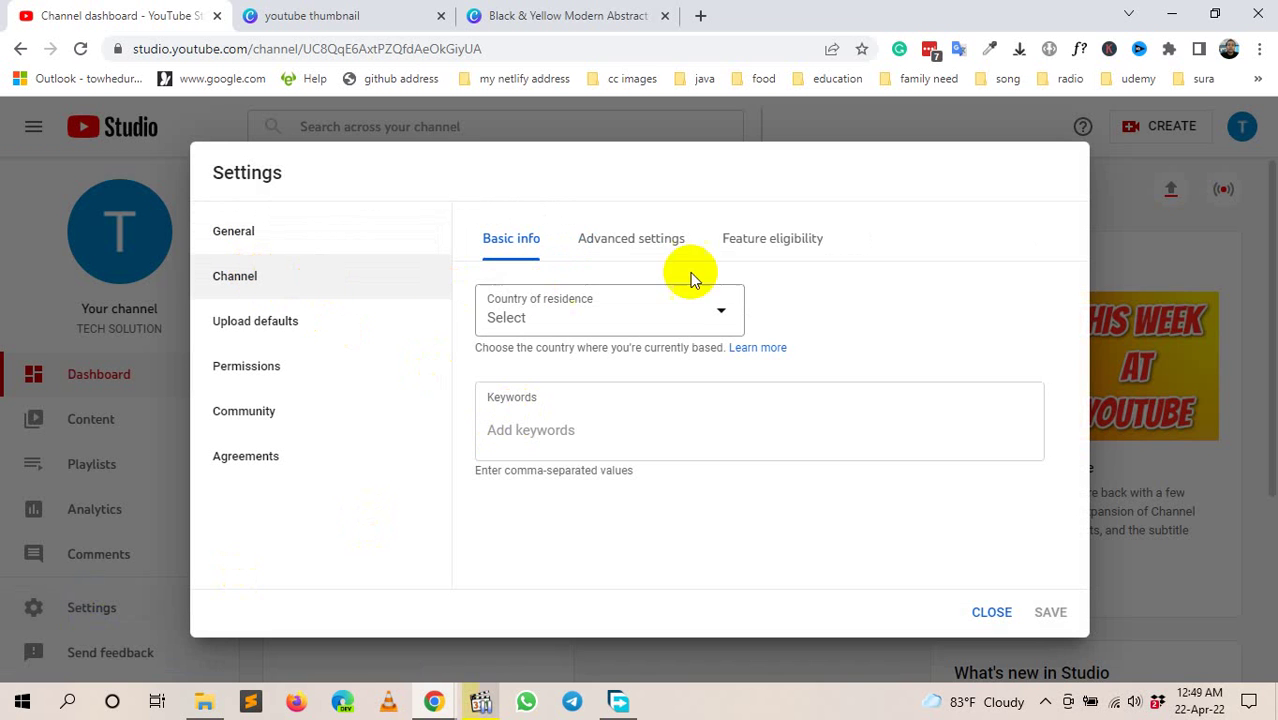
Show the Feature eligibility tab and expand the Default Features details.
left_click(758, 250)
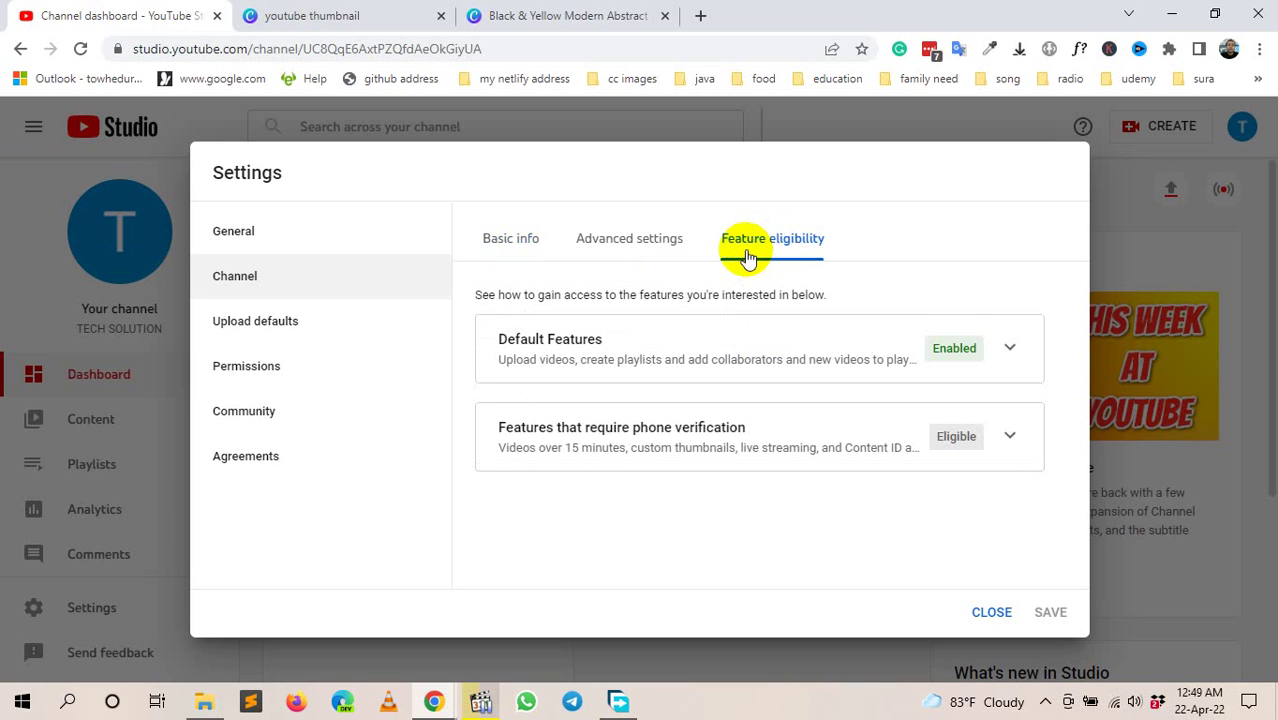
left_click(1009, 350)
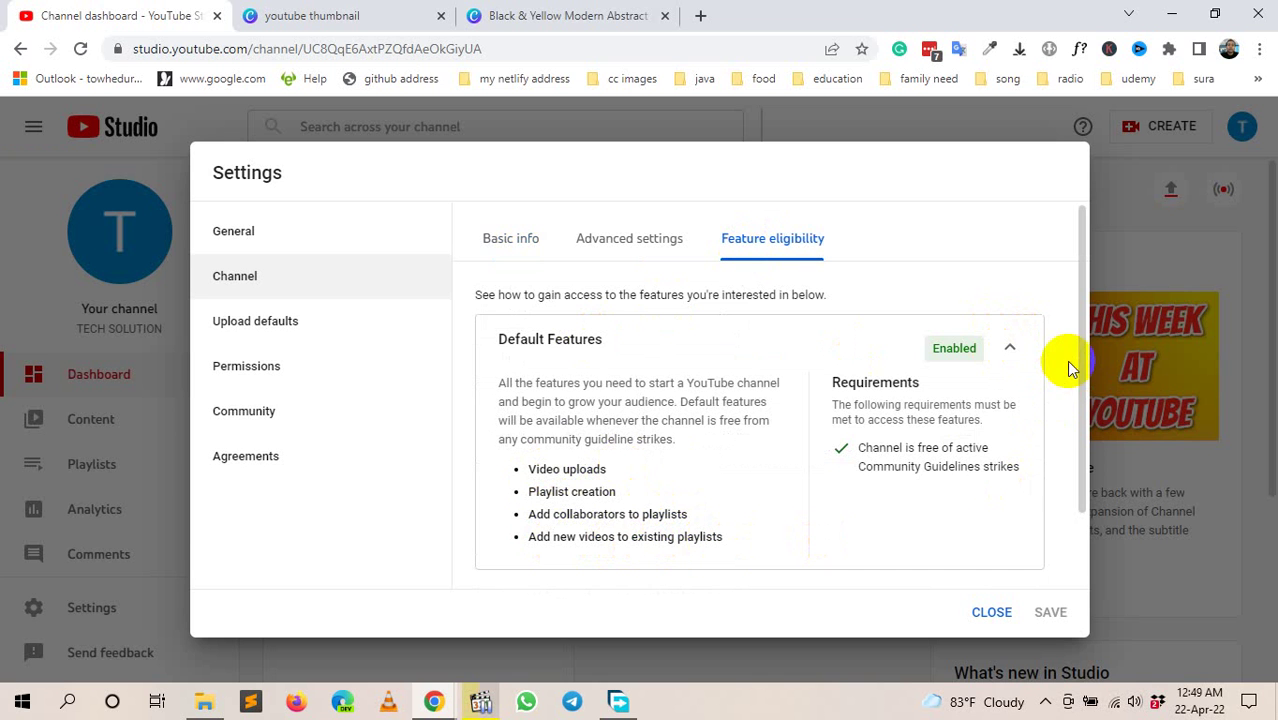
left_click_drag(1084, 365, 1088, 485)
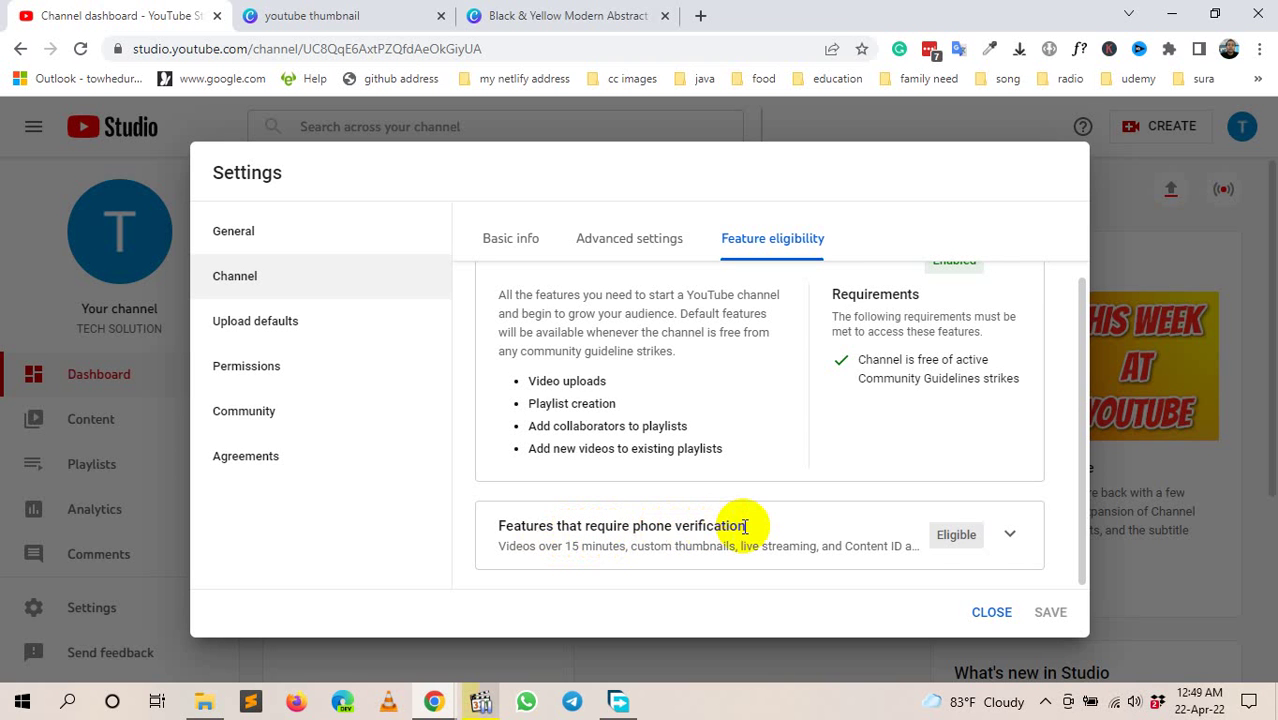
Expand the phone-verification features and highlight 'Custom thumbnails'.
left_click(1005, 535)
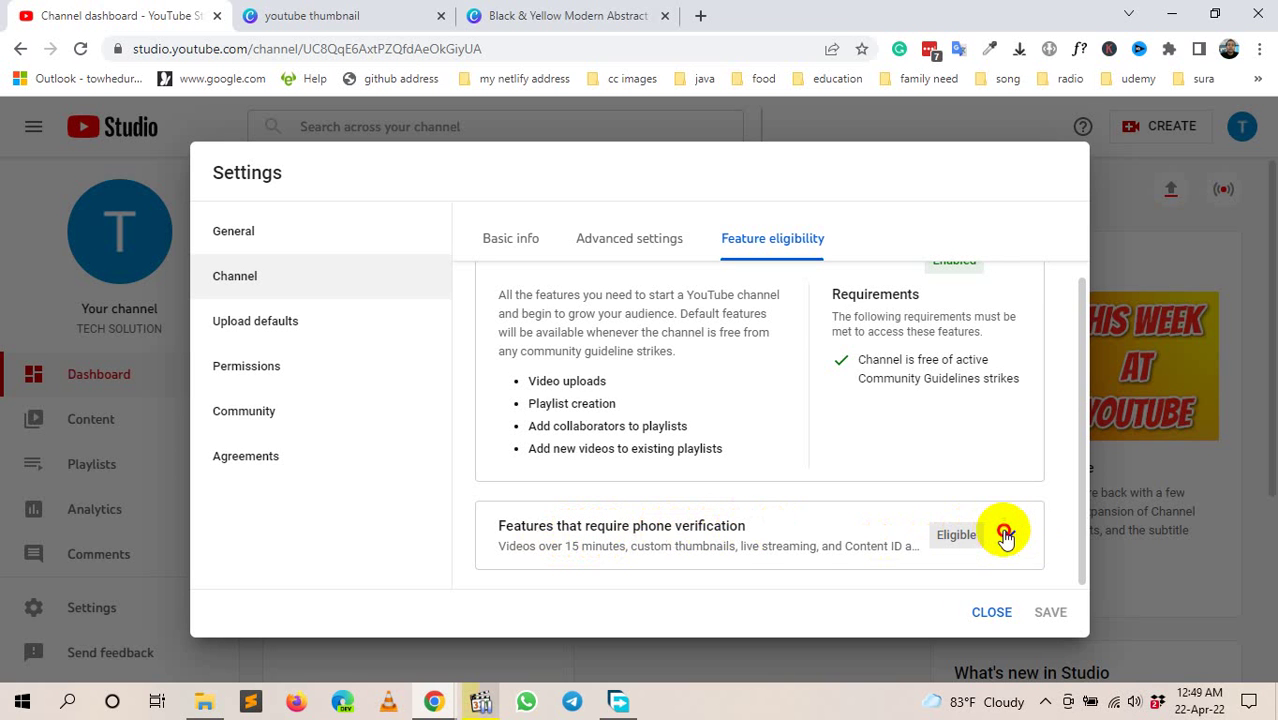
scroll(1083, 370, "down", 1)
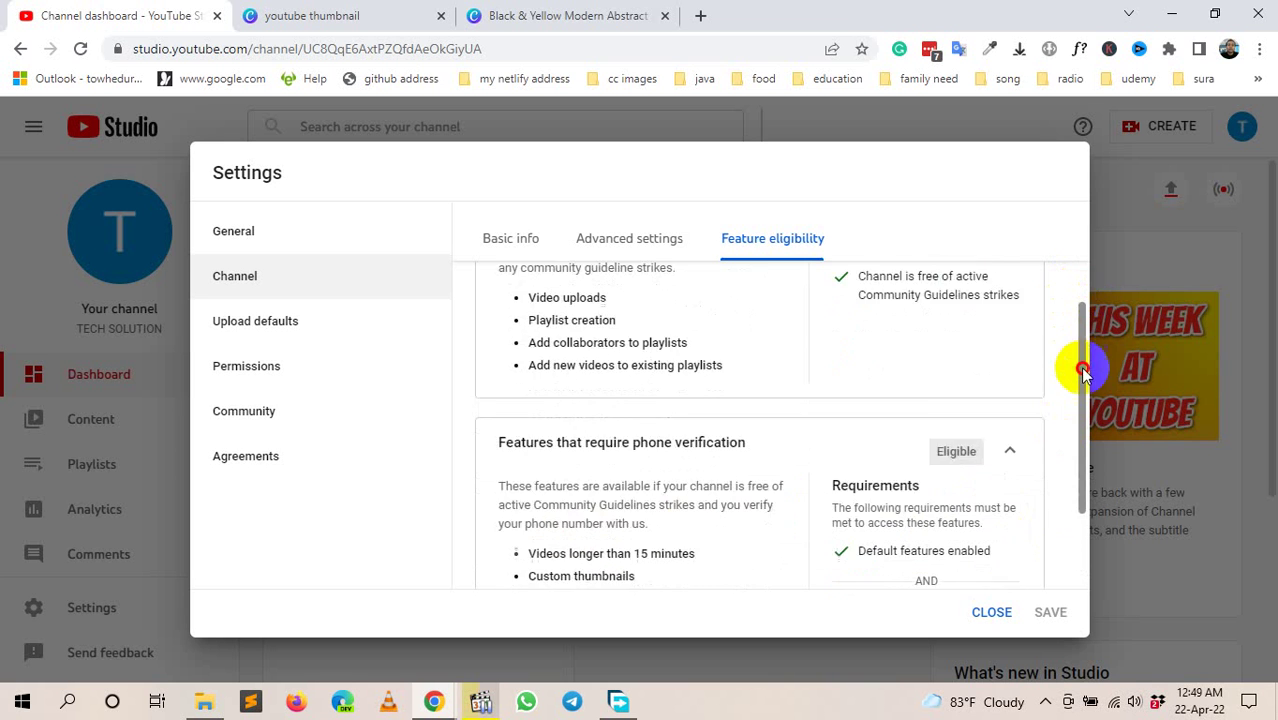
left_click_drag(1083, 370, 1084, 442)
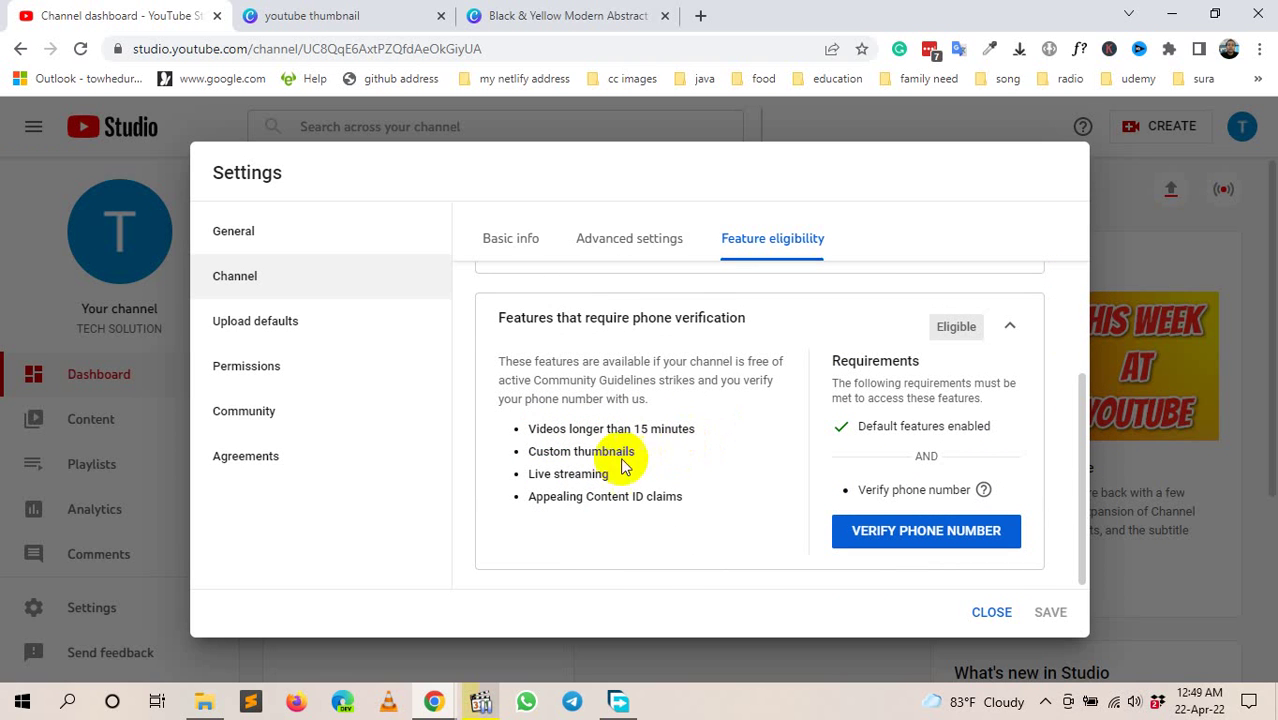
left_click_drag(515, 452, 638, 455)
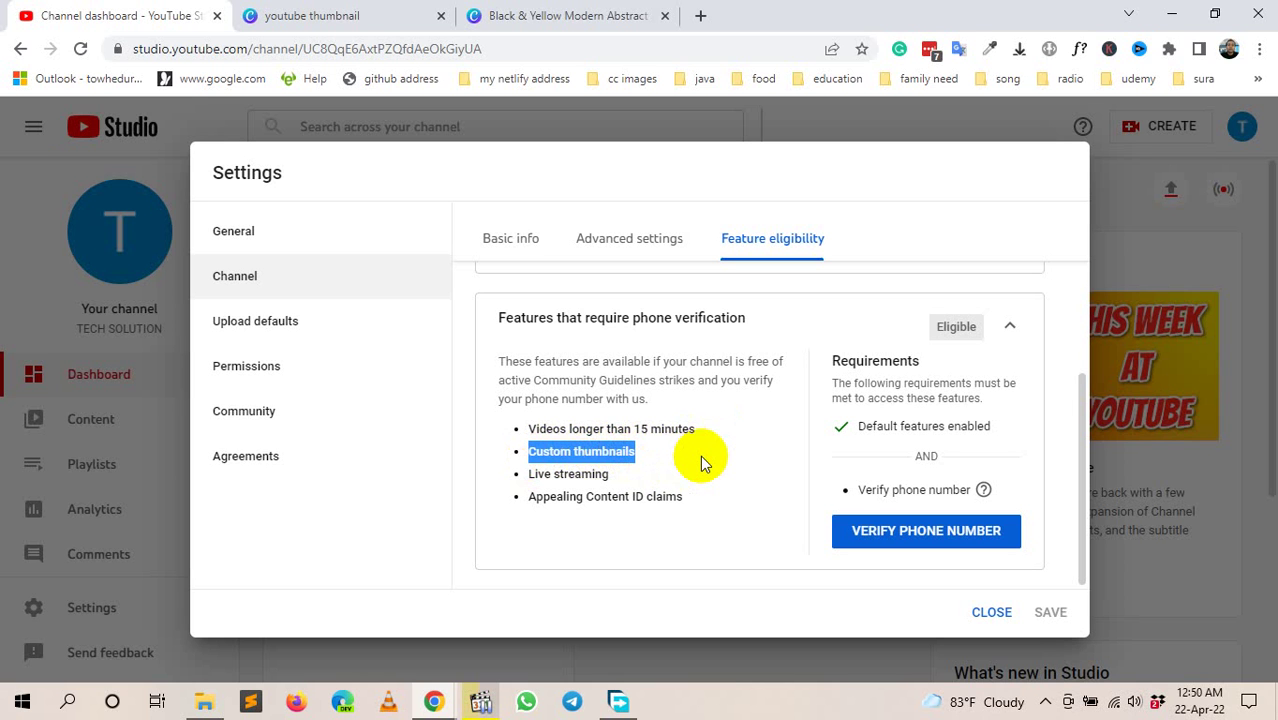
Clear the highlight on 'Custom thumbnails'.
left_click(696, 480)
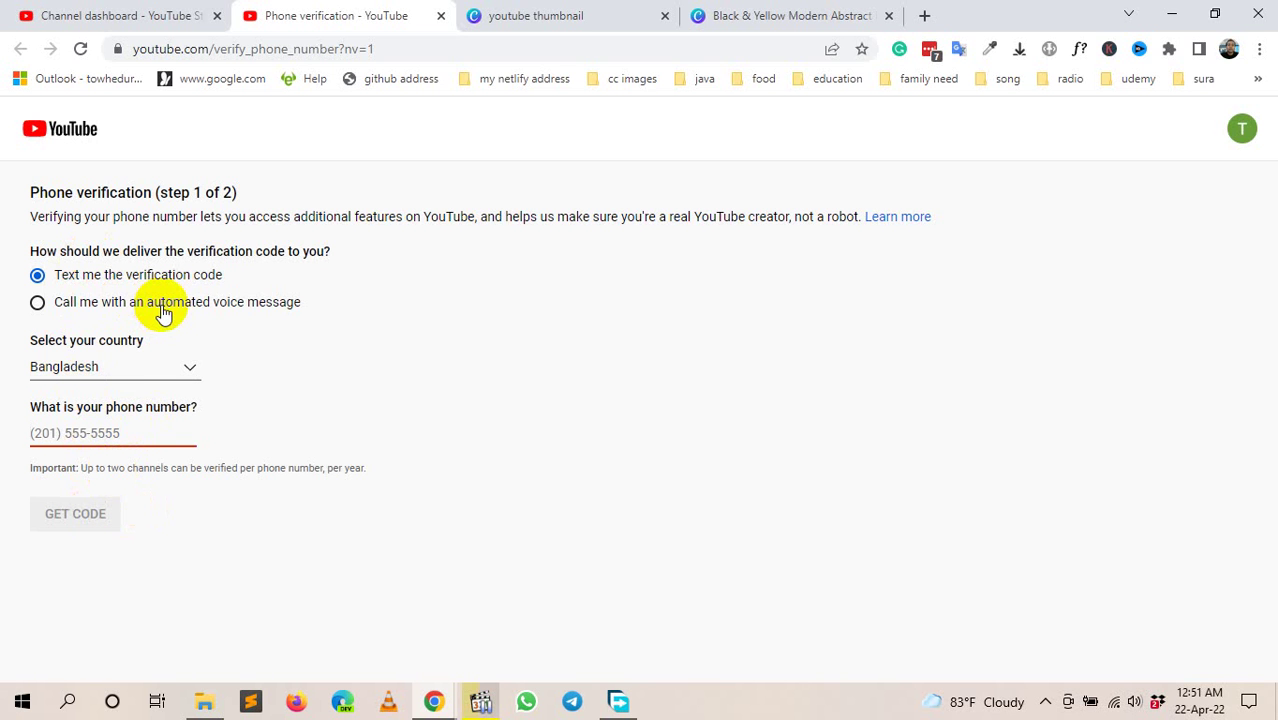
left_click(38, 310)
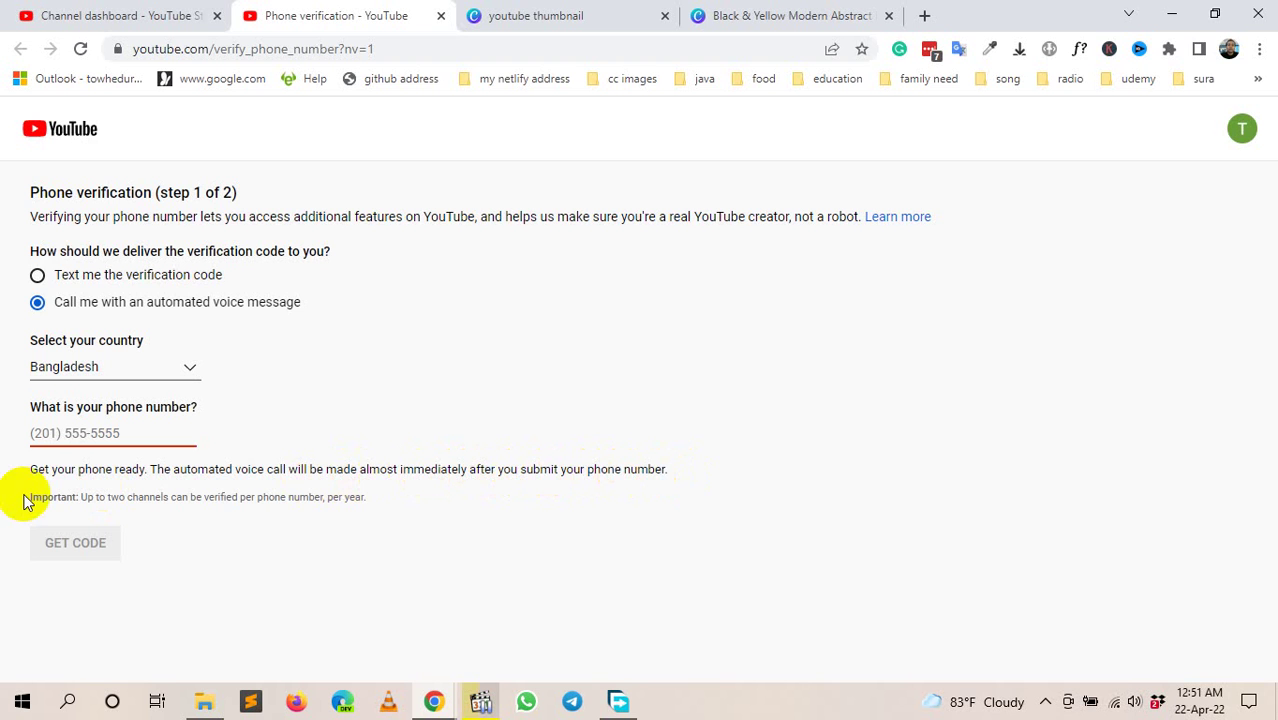
left_click(37, 277)
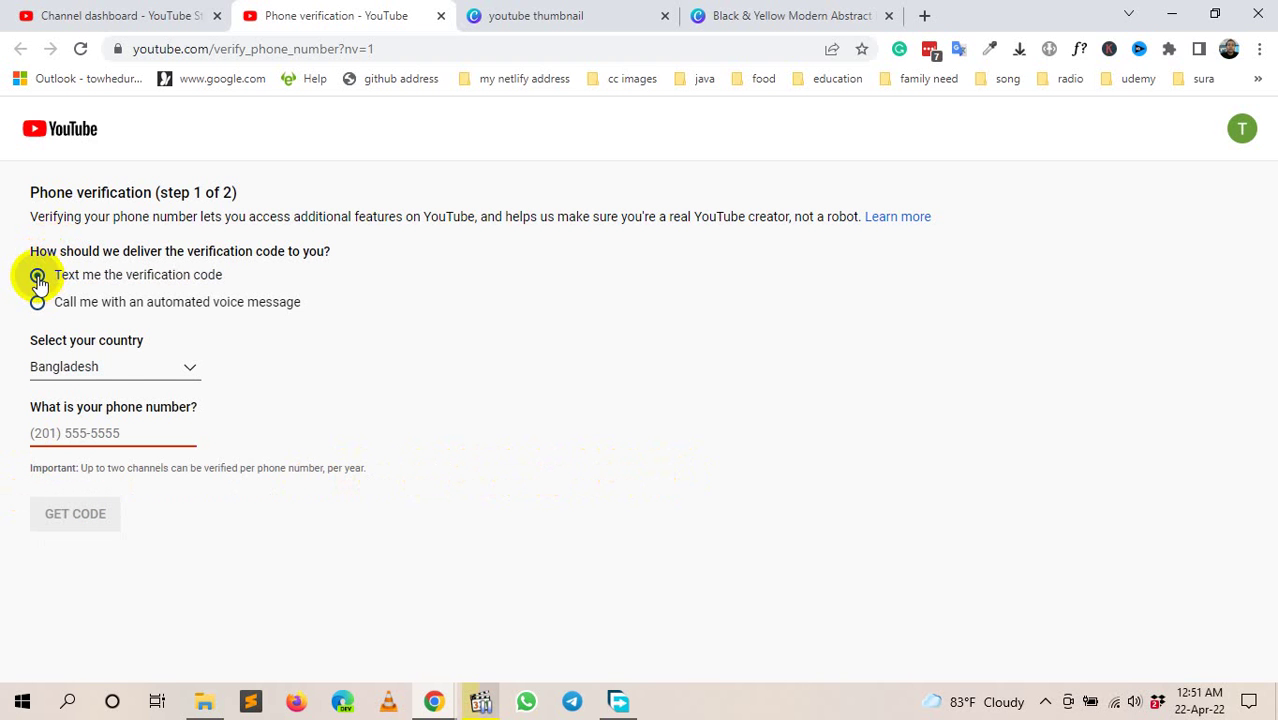
left_click(130, 433)
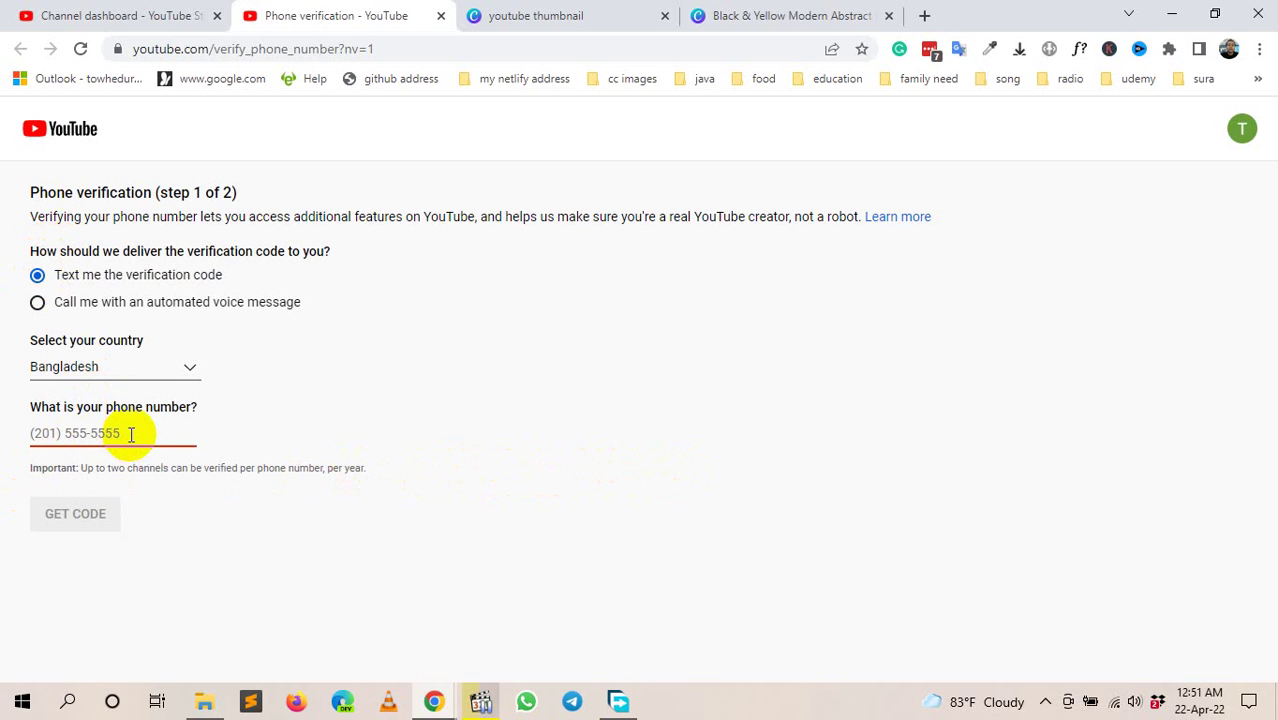